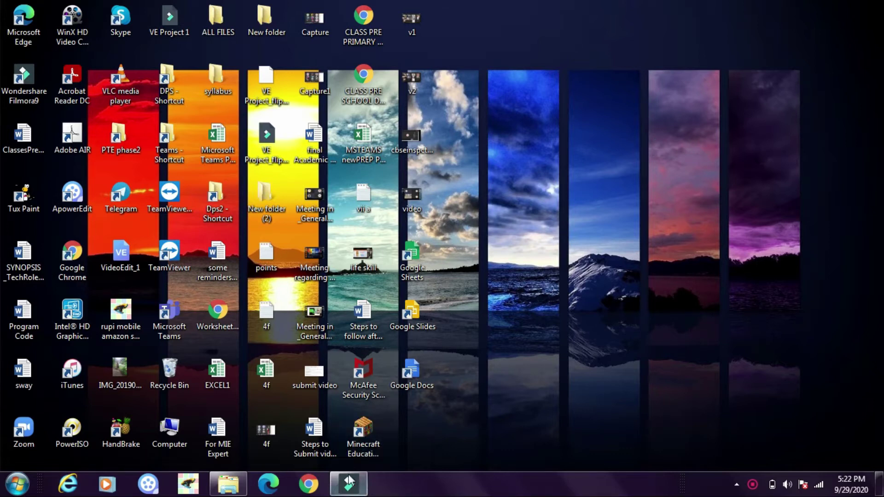
- Launch Google Chrome by searching 'chrome' in the Start menu
{"action": "mouse_move", "coordinate": [348, 481]}
{"action": "left_click", "coordinate": [17, 483]}
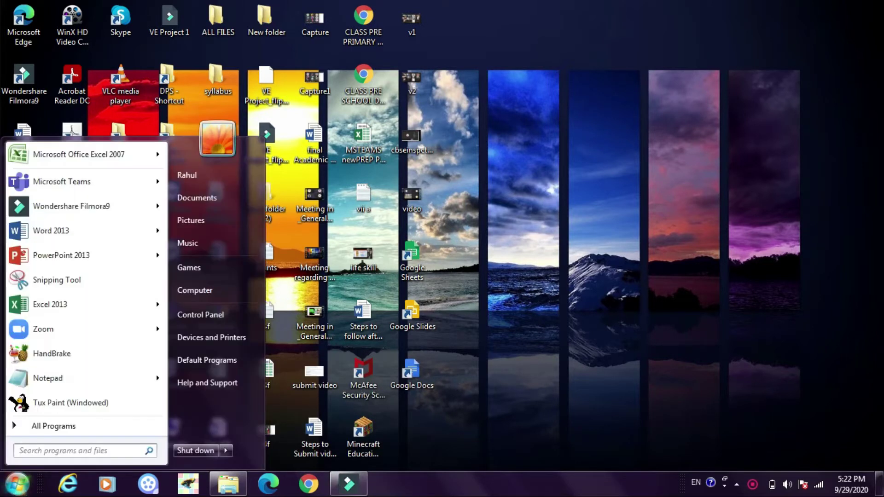
{"action": "type", "text": "chrome"}
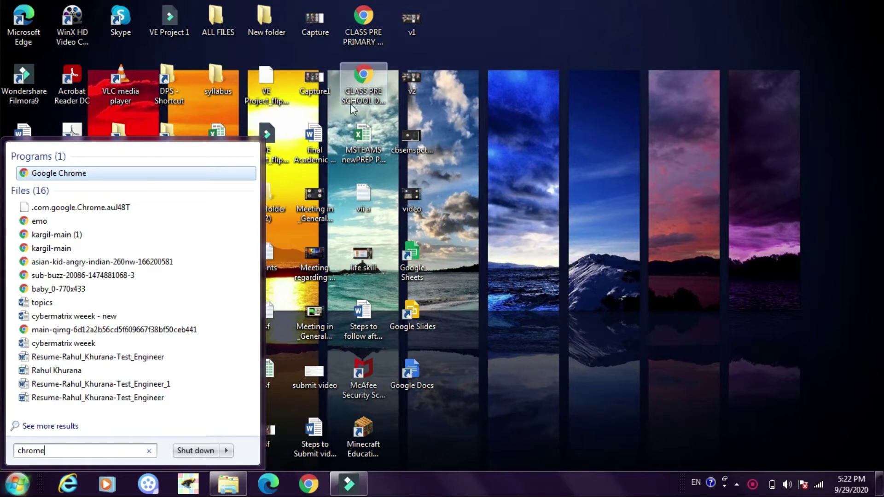
{"action": "left_click", "coordinate": [67, 175]}
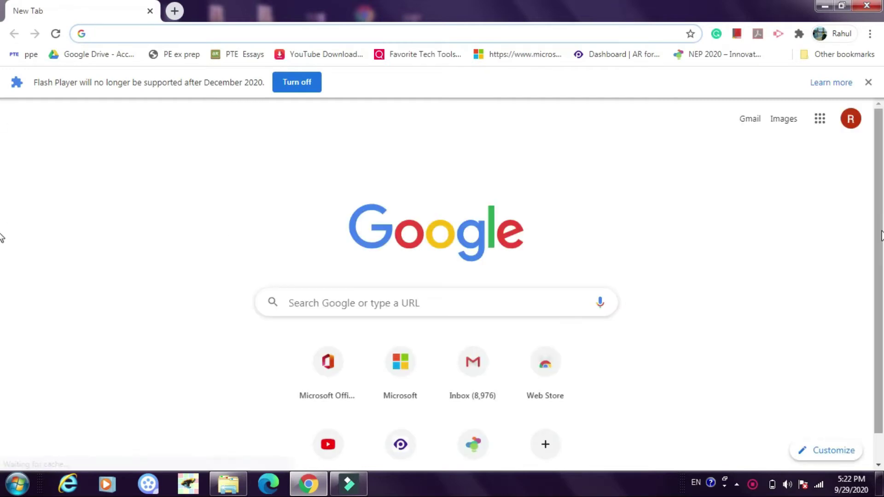
- Dismiss the Flash Player notice and load the google.co.in home page
{"action": "left_click", "coordinate": [867, 82]}
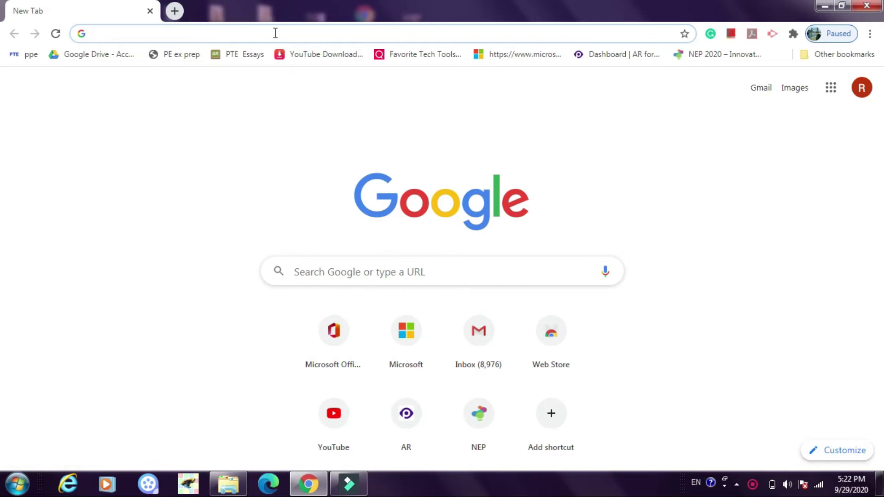
{"action": "type", "text": "goo"}
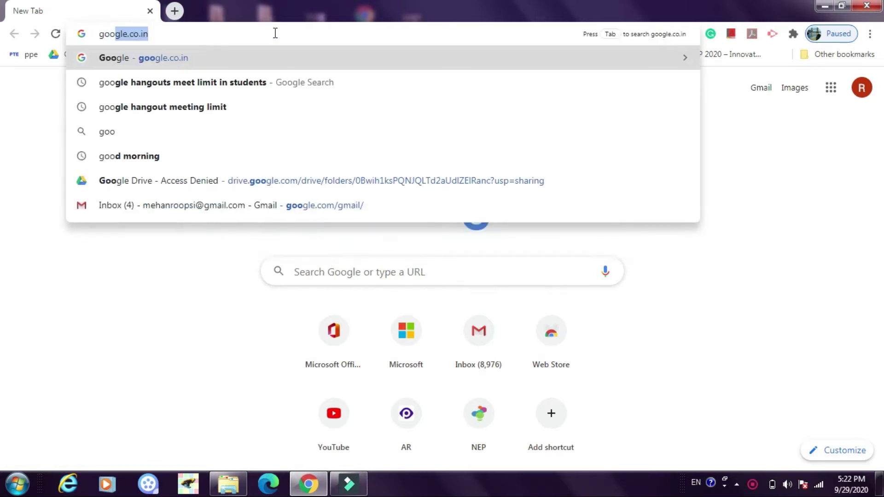
{"action": "key", "text": "Return"}
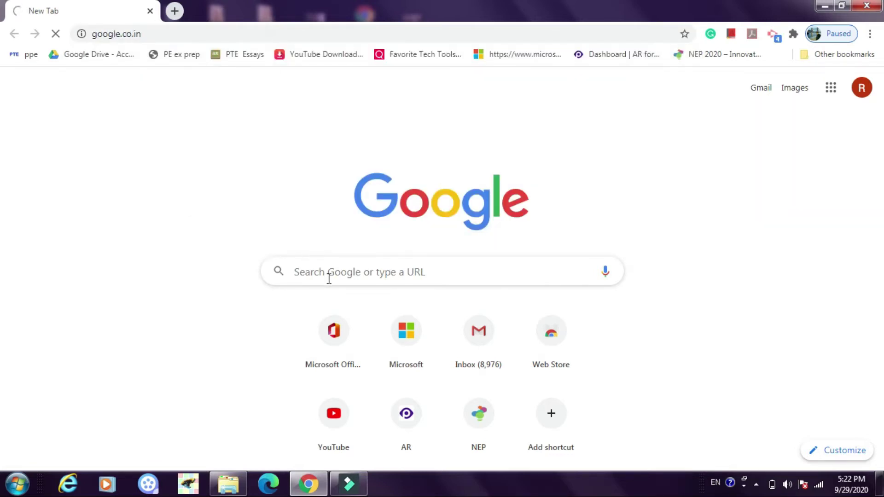
- Search Google for 'tuxpaint download'
{"action": "left_click", "coordinate": [329, 279]}
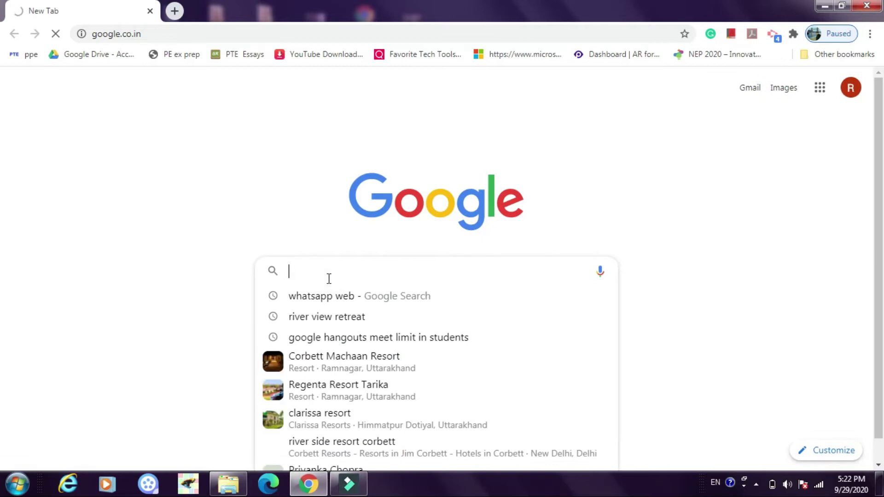
{"action": "type", "text": "tu"}
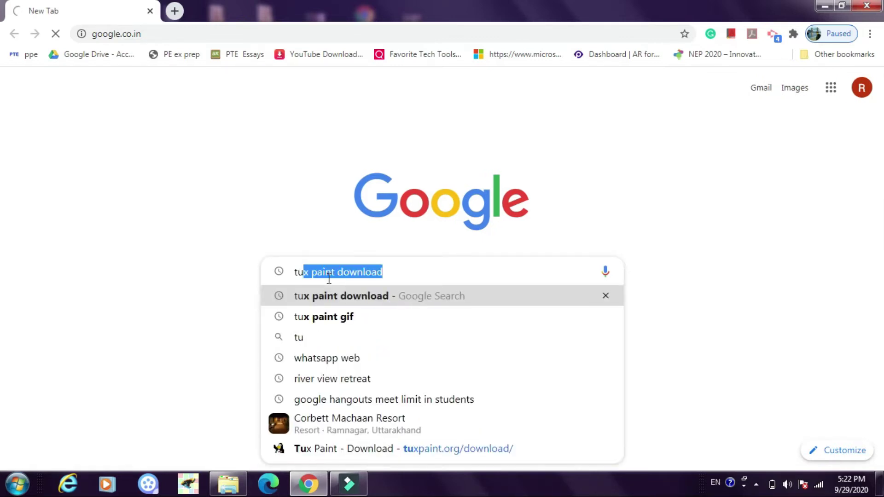
{"action": "type", "text": "xpaint"}
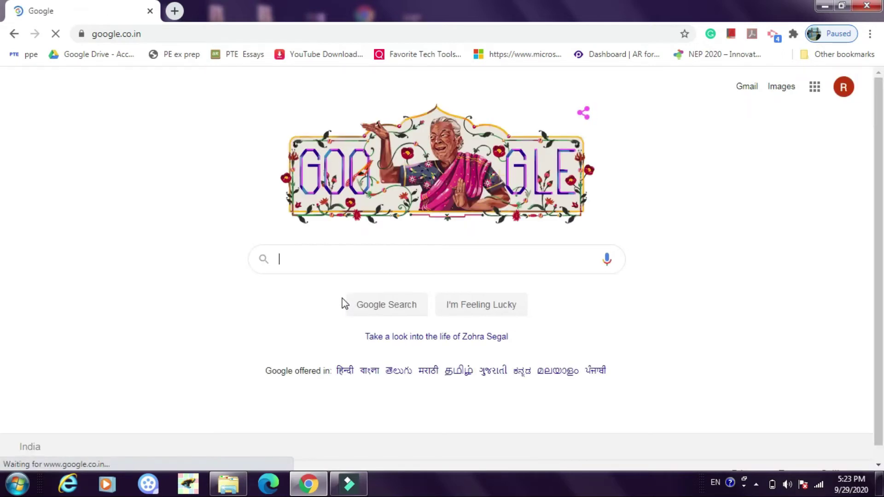
{"action": "type", "text": "tuxpaint download"}
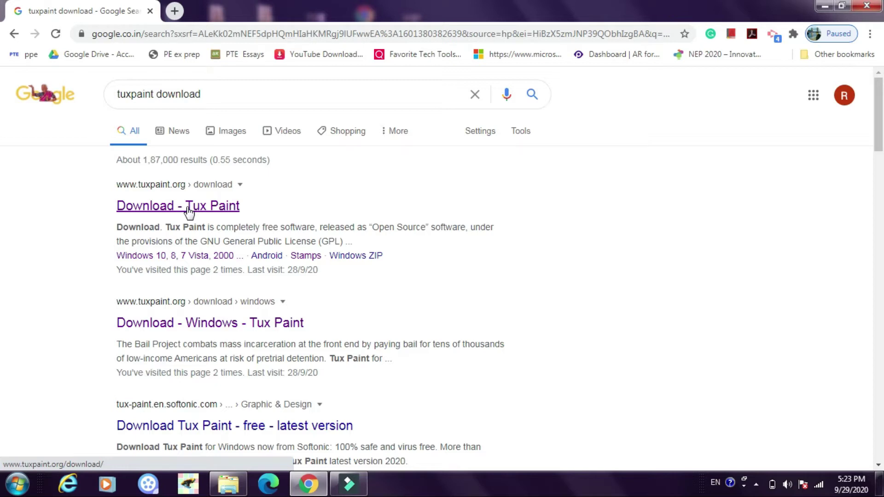
- Go from the 'Download - Tux Paint' result to the Tux Paint for Windows download page
{"action": "left_click", "coordinate": [189, 212]}
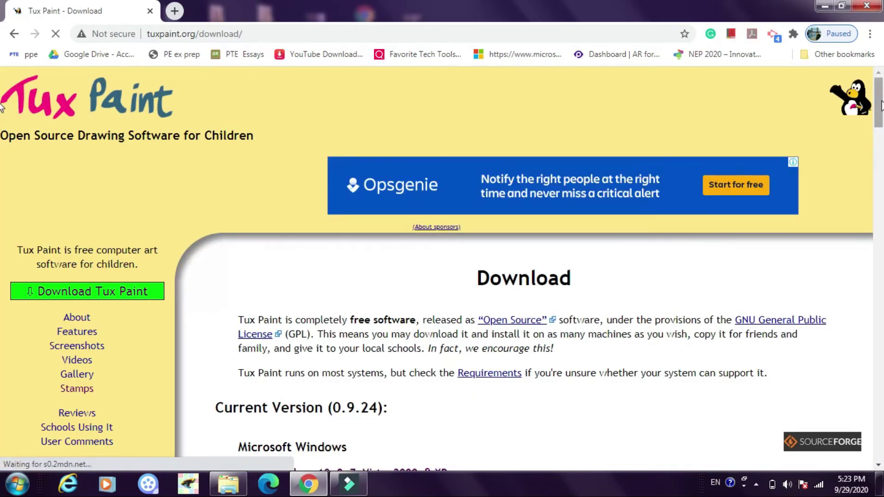
{"action": "left_click_drag", "start_coordinate": [880, 107], "coordinate": [880, 140]}
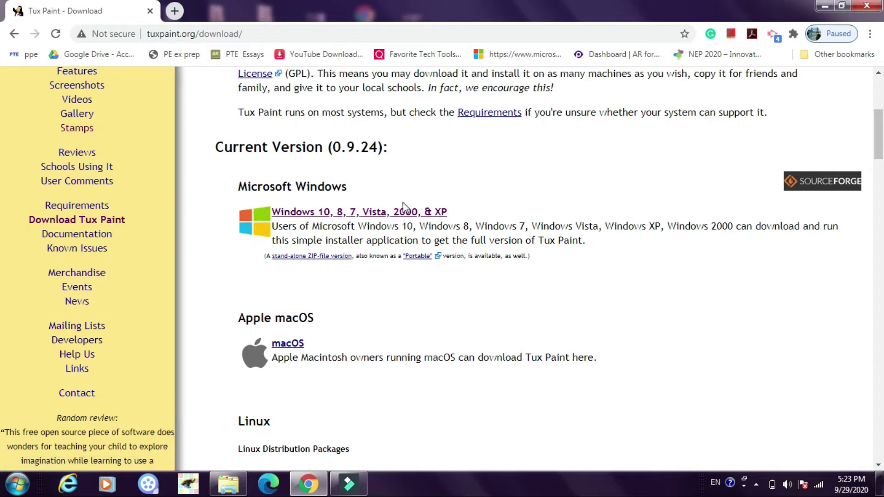
{"action": "left_click", "coordinate": [405, 214]}
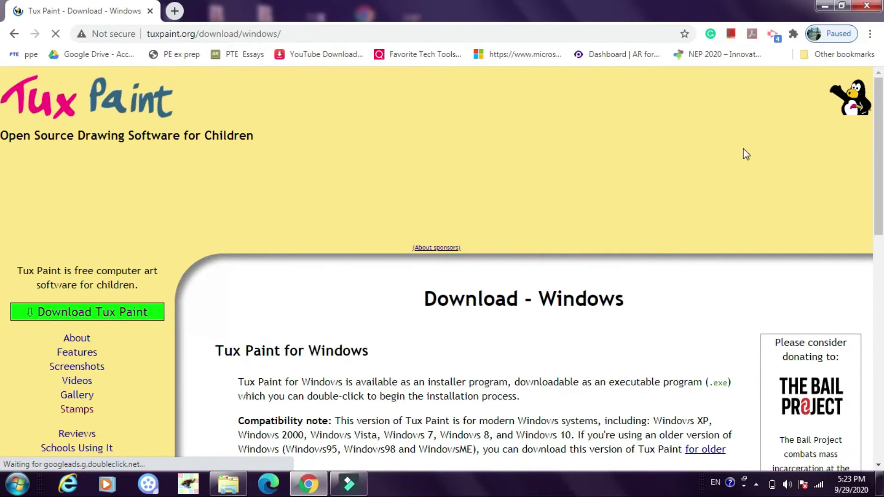
- Scroll to the downloads, then switch to Explorer's Downloads search results for 'tux'
{"action": "scroll", "coordinate": [2, 152], "scroll_direction": "down", "scroll_amount": 2}
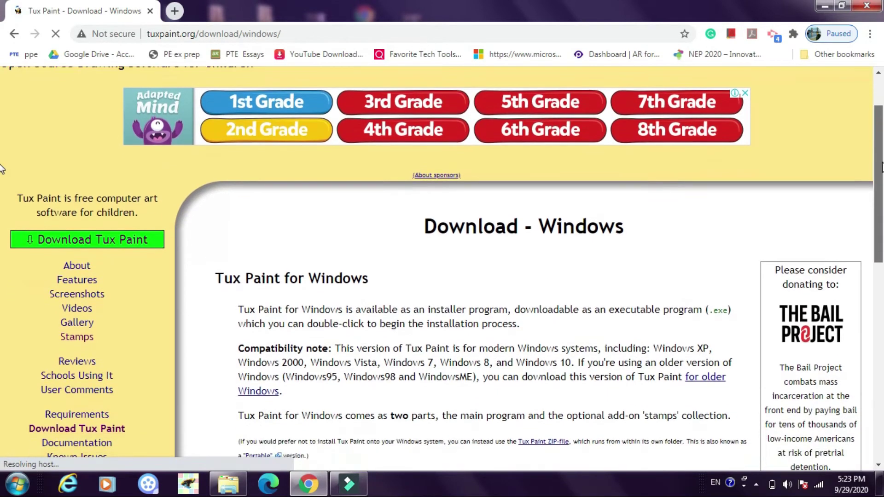
{"action": "scroll", "coordinate": [2, 169], "scroll_direction": "down", "scroll_amount": 3}
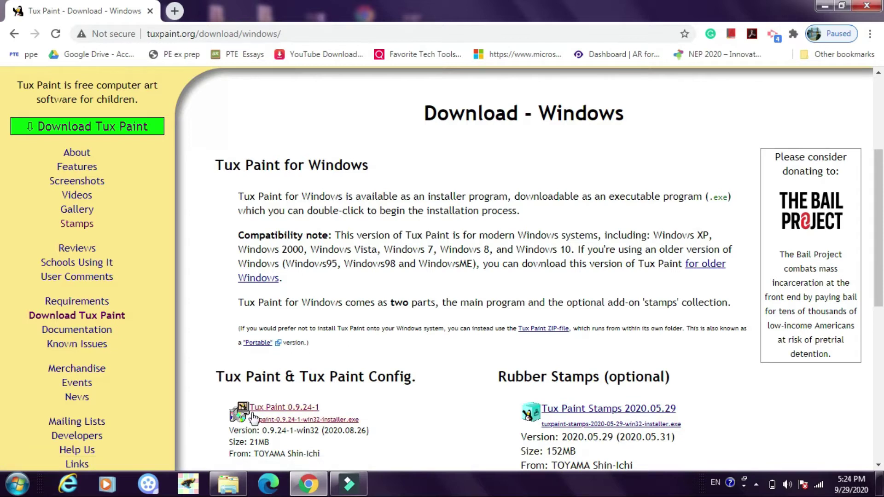
{"action": "left_click", "coordinate": [228, 483]}
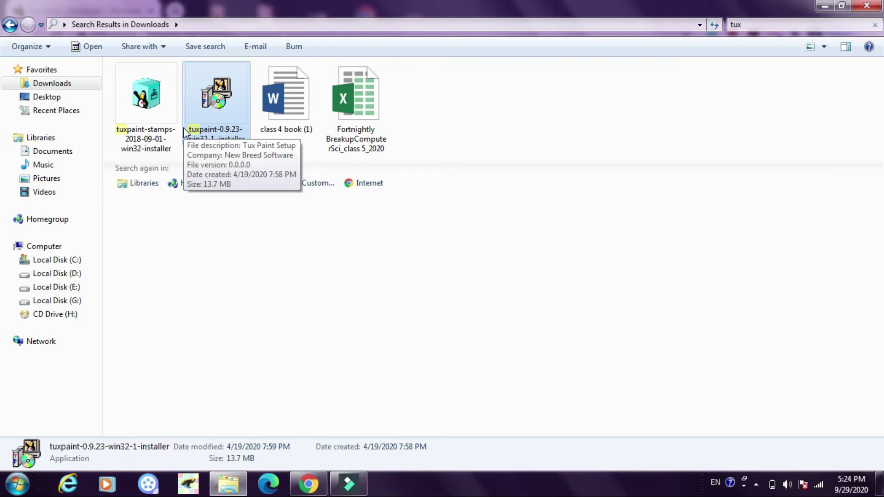
- Run the tuxpaint-0.9.23-win32-1-installer from the Downloads search results
{"action": "double_click", "coordinate": [216, 130]}
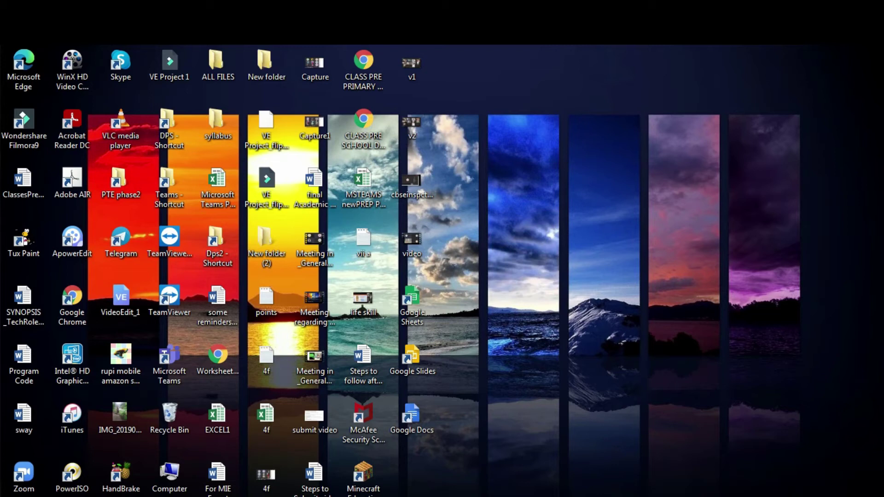
- Start 'Tux Paint (Windowed)' from a Start menu search for TUX PAINT
{"action": "key", "text": "super"}
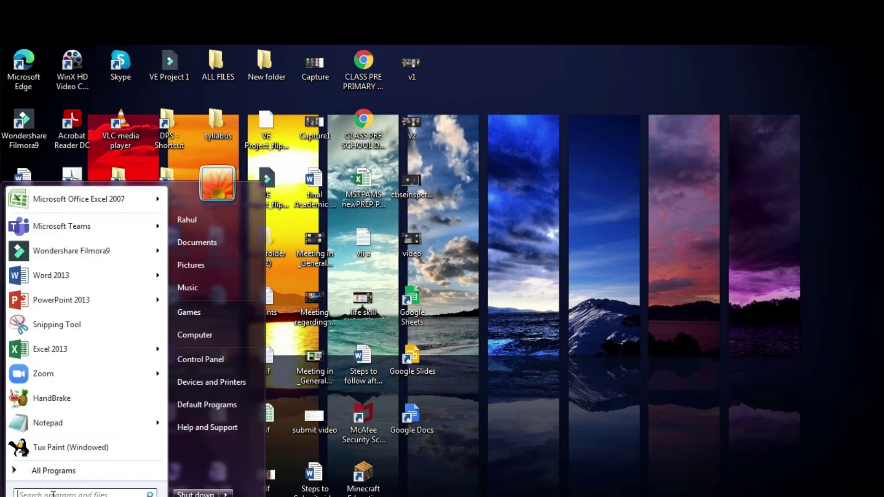
{"action": "type", "text": "TUX PAINT"}
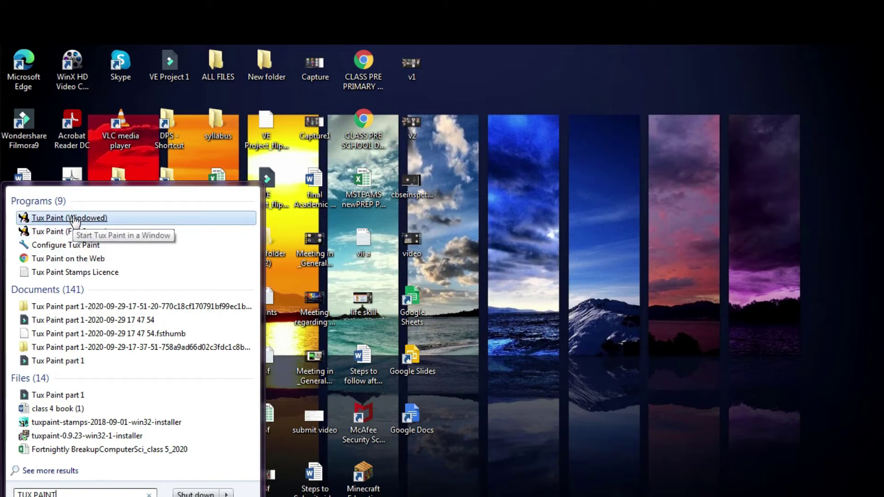
{"action": "left_click", "coordinate": [75, 219]}
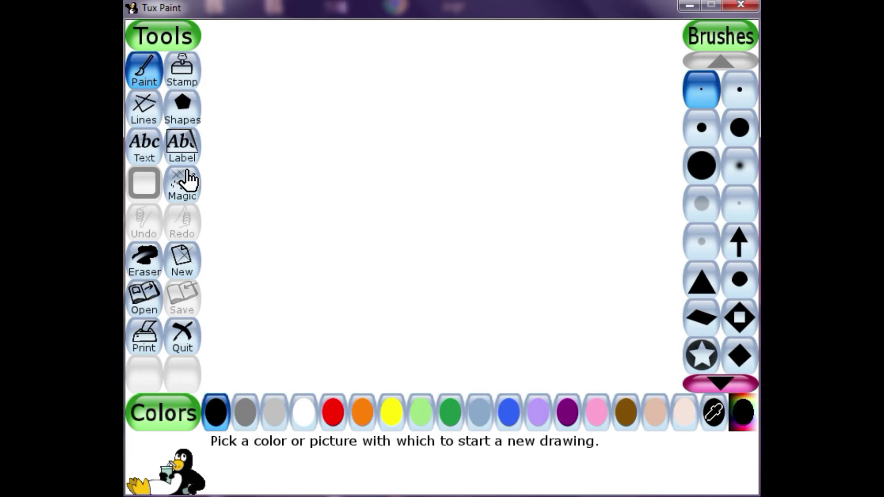
- Paint an M-shaped blue zigzag across the upper canvas with the small round brush
{"action": "left_click", "coordinate": [152, 62]}
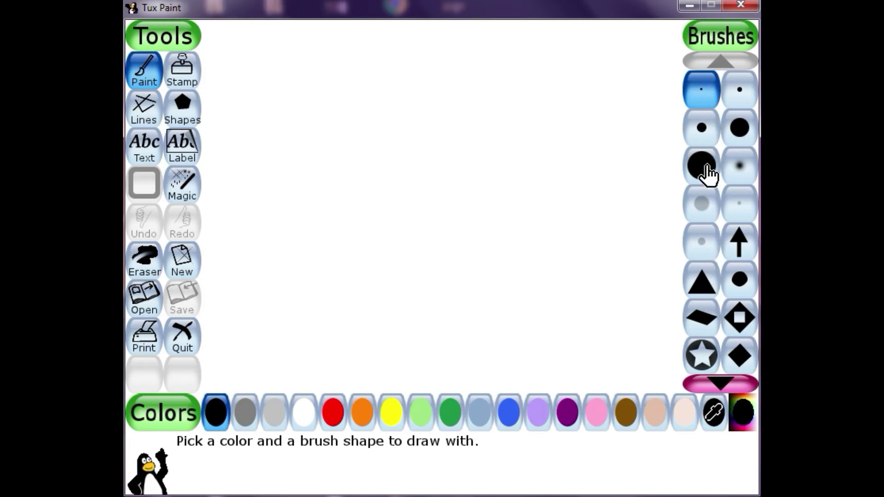
{"action": "left_click", "coordinate": [509, 411]}
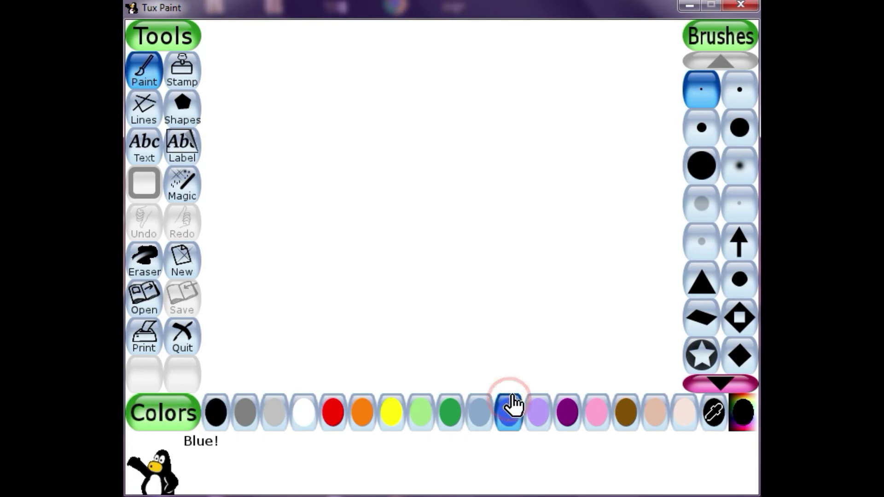
{"action": "left_click", "coordinate": [702, 140]}
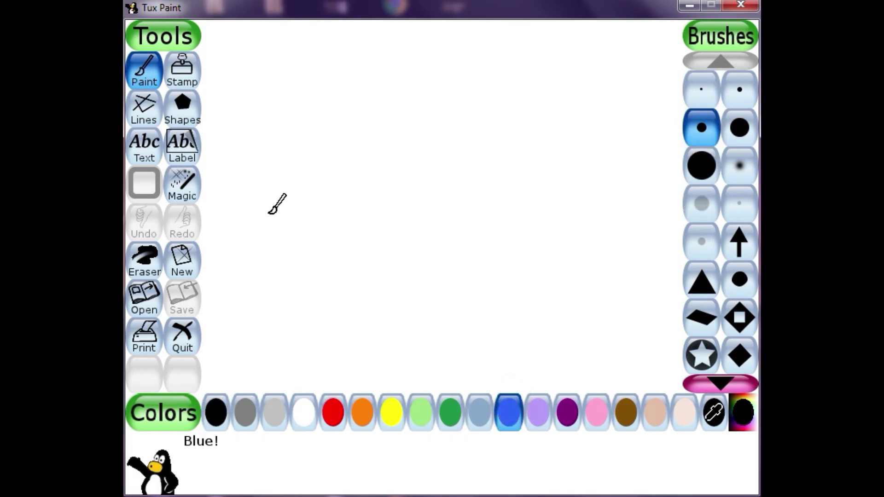
{"action": "mouse_move", "coordinate": [226, 203]}
{"action": "left_mouse_down"}
{"action": "mouse_move", "coordinate": [278, 100]}
{"action": "mouse_move", "coordinate": [294, 137]}
{"action": "mouse_move", "coordinate": [340, 190]}
{"action": "mouse_move", "coordinate": [399, 78]}
{"action": "mouse_move", "coordinate": [450, 181]}
{"action": "left_mouse_up"}
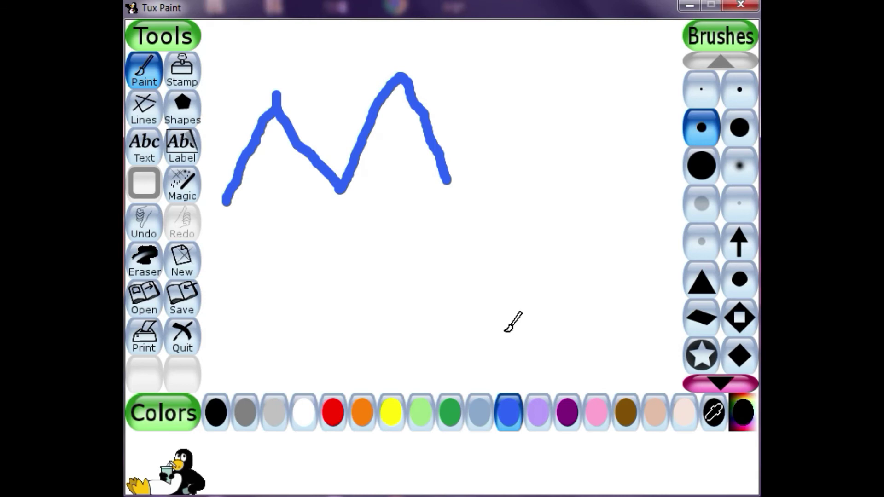
- Start a new drawing and scroll down through all the starter pictures
{"action": "left_click", "coordinate": [183, 267]}
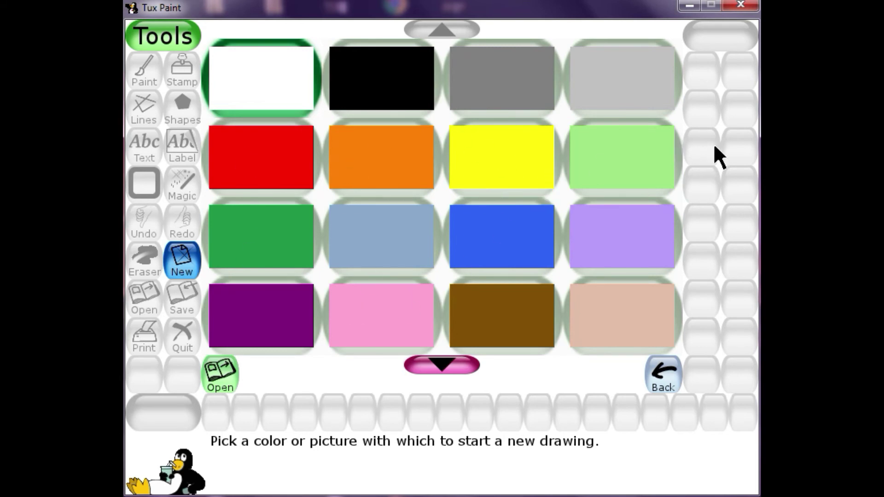
{"action": "left_click", "coordinate": [438, 363]}
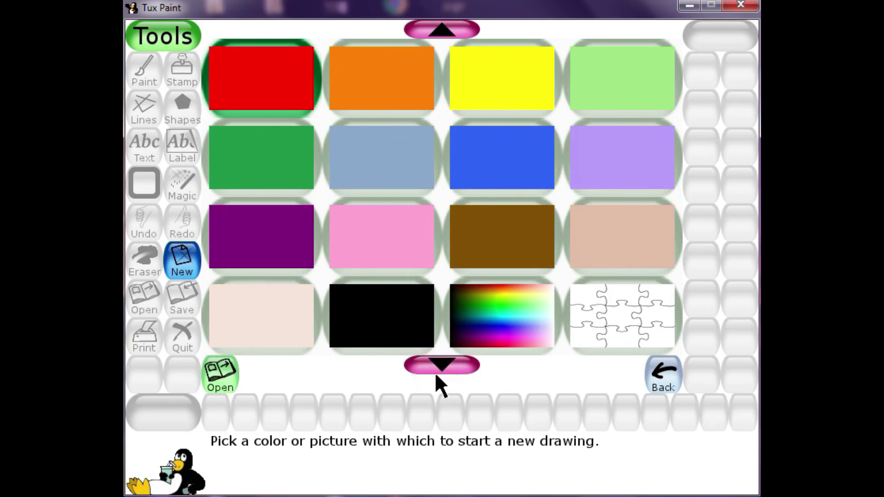
{"action": "left_click", "coordinate": [435, 365]}
{"action": "left_click", "coordinate": [435, 365]}
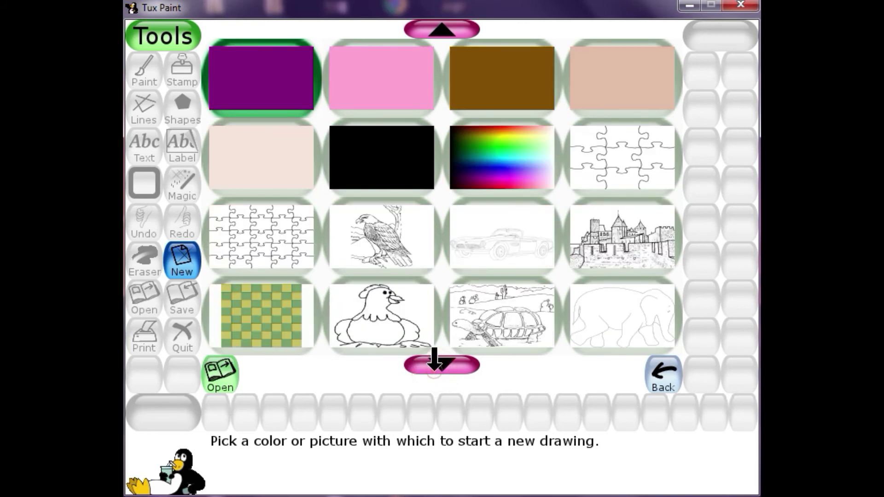
{"action": "left_click", "coordinate": [435, 365]}
{"action": "left_click", "coordinate": [435, 363]}
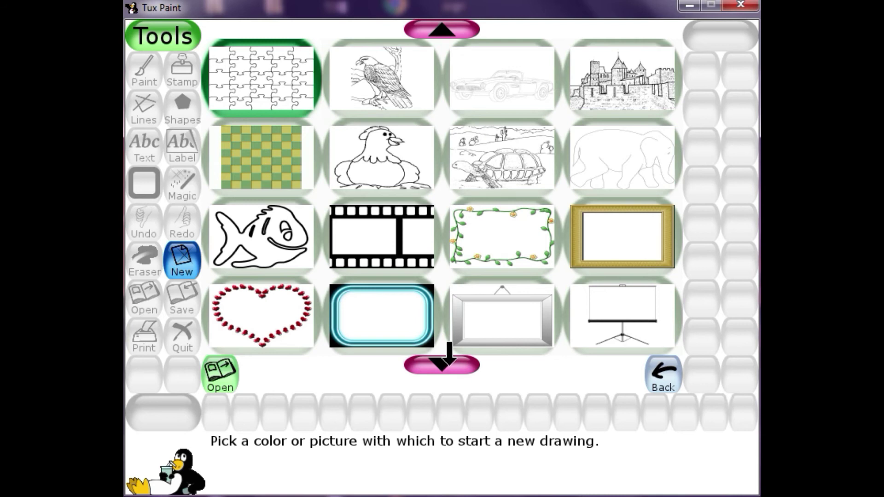
{"action": "left_click", "coordinate": [448, 364]}
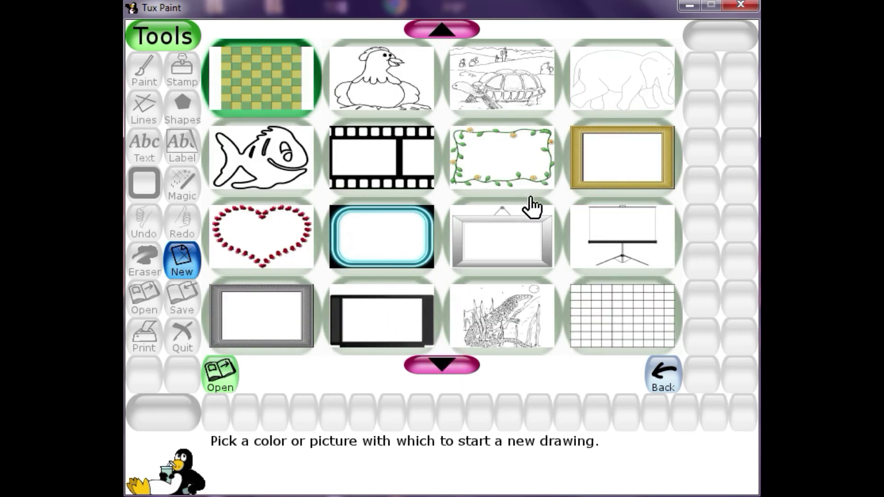
{"action": "left_click", "coordinate": [437, 361]}
{"action": "left_click", "coordinate": [436, 359]}
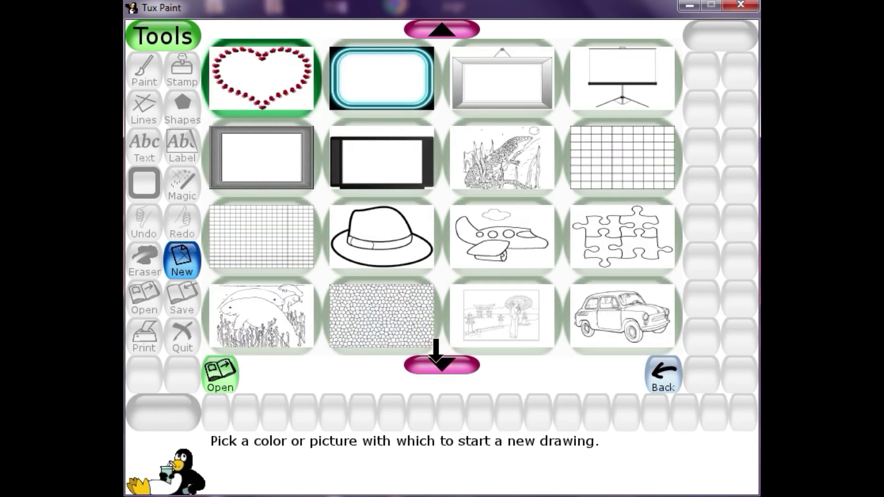
- Scroll back up to the plain colours until the white tile is visible
{"action": "left_click", "coordinate": [433, 31]}
{"action": "left_click", "coordinate": [433, 31]}
{"action": "left_click", "coordinate": [433, 31]}
{"action": "left_click", "coordinate": [433, 31]}
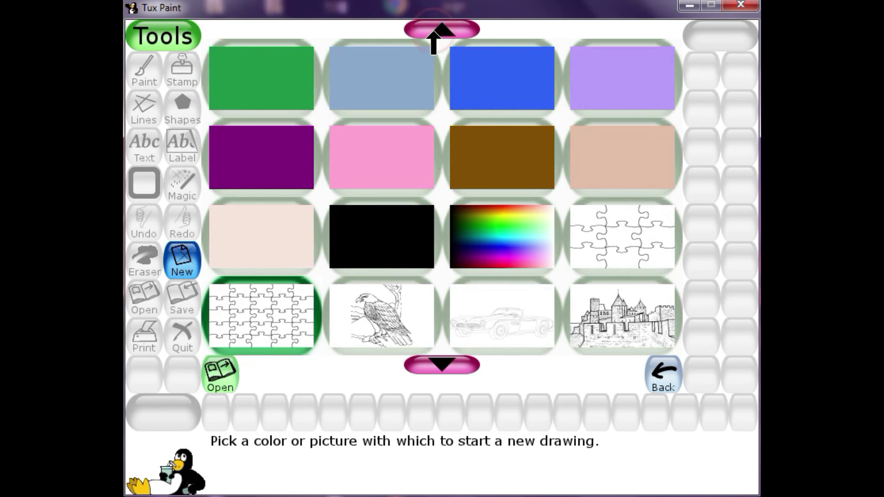
{"action": "left_click", "coordinate": [433, 31]}
{"action": "left_click", "coordinate": [433, 31]}
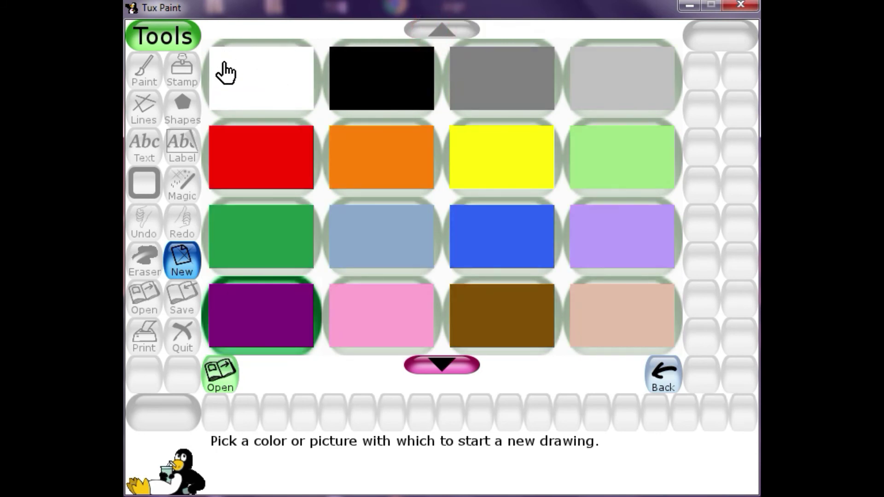
- Start the new drawing on plain white, discarding the zigzag with 'No, don't bother saving!'
{"action": "left_click", "coordinate": [247, 94]}
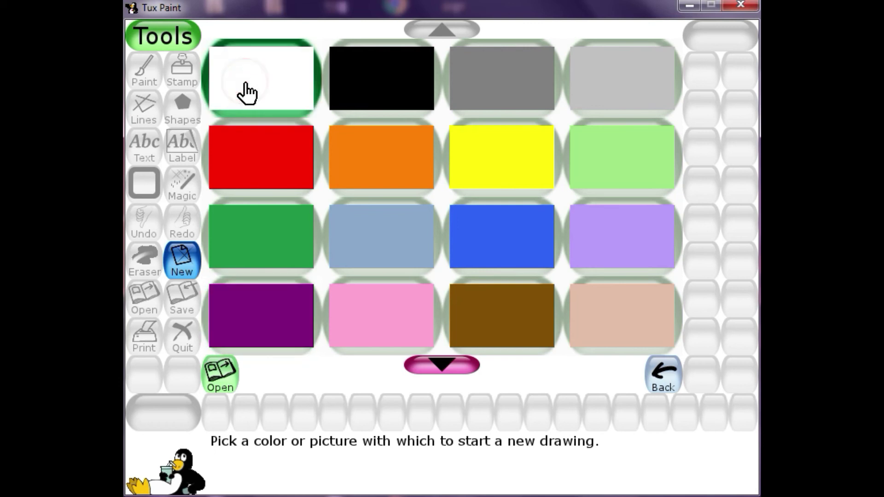
{"action": "left_click", "coordinate": [245, 82]}
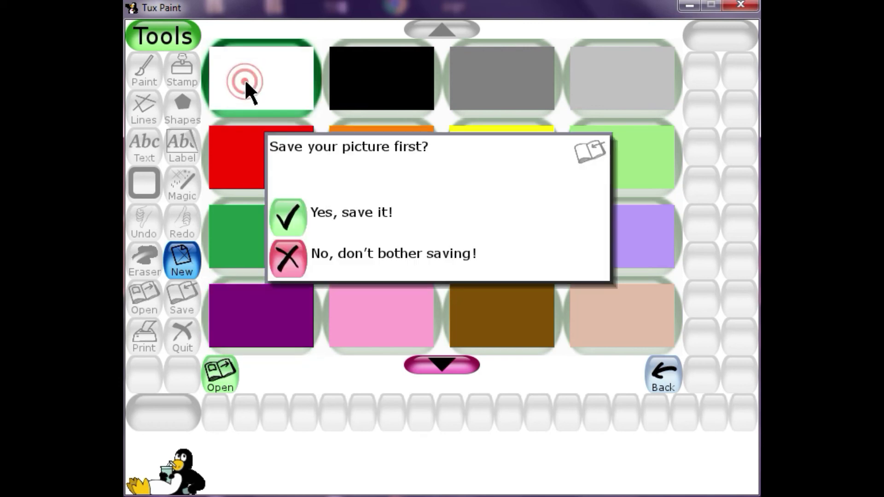
{"action": "left_click", "coordinate": [296, 273]}
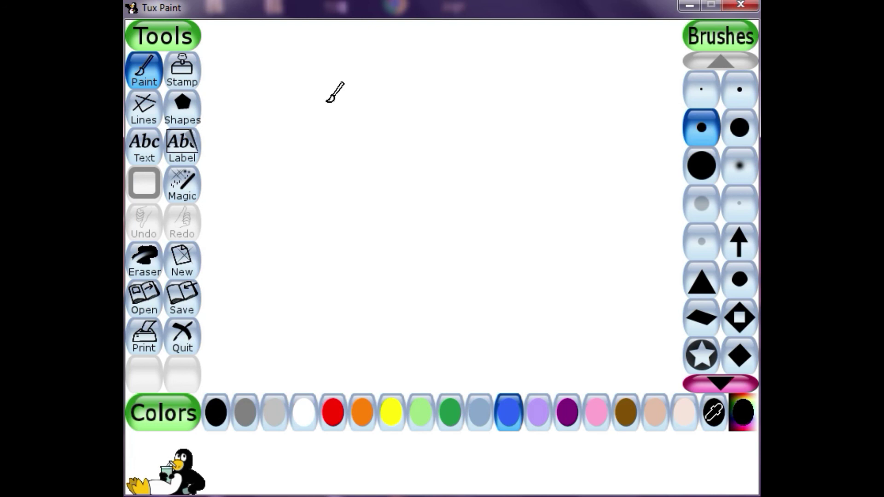
- Quit Tux Paint, confirming with 'Yes, I'm done!'
{"action": "left_click", "coordinate": [183, 338]}
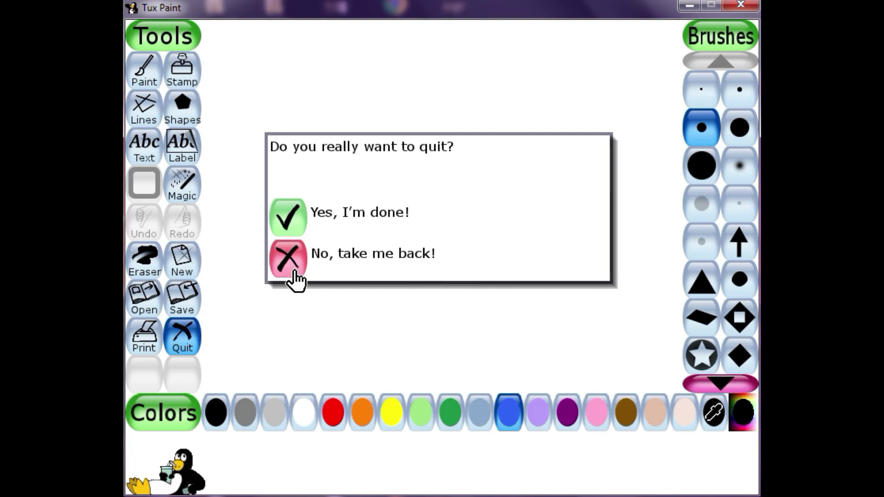
{"action": "left_click", "coordinate": [289, 226]}
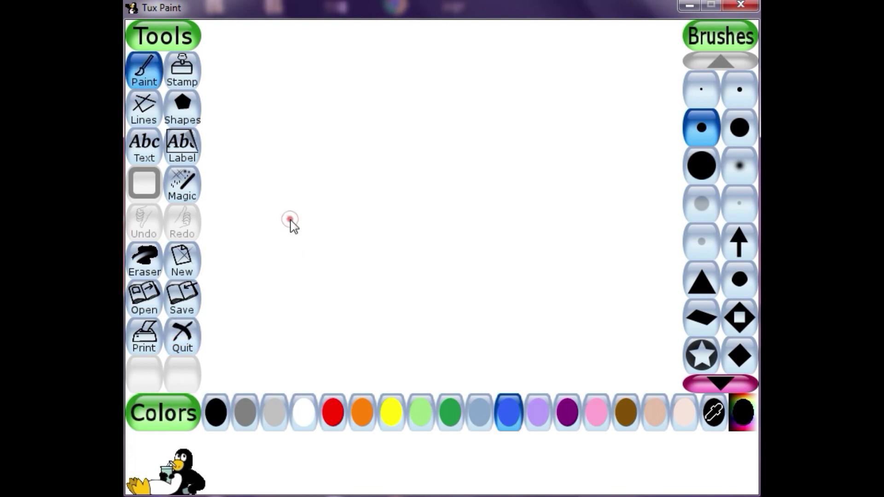